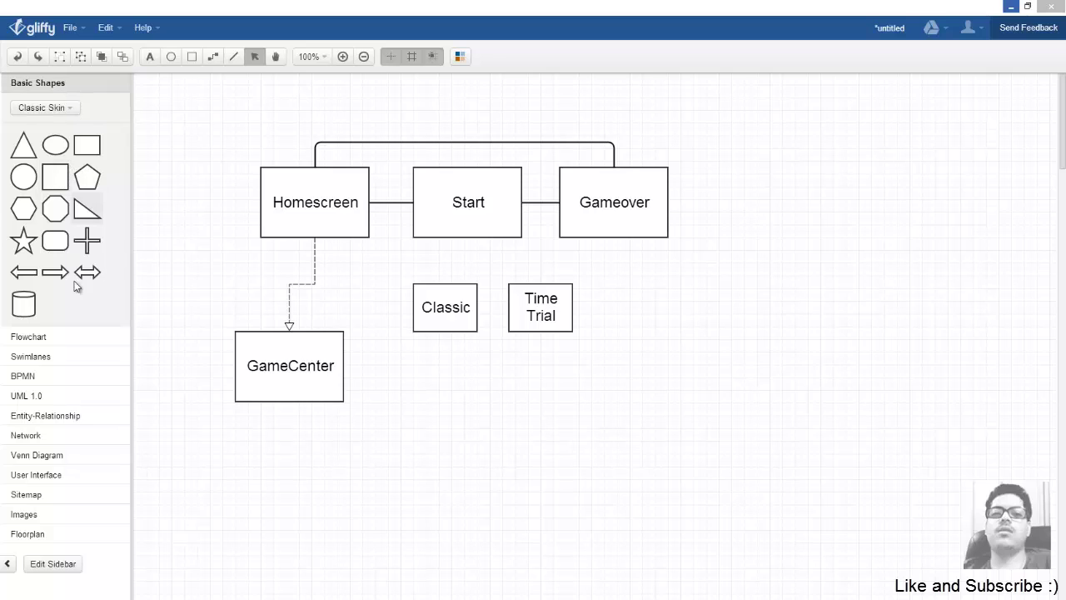
- Place a multi-document shape from the Flowchart library right of the boxes and enlarge it
{"action": "left_click", "coordinate": [71, 342]}
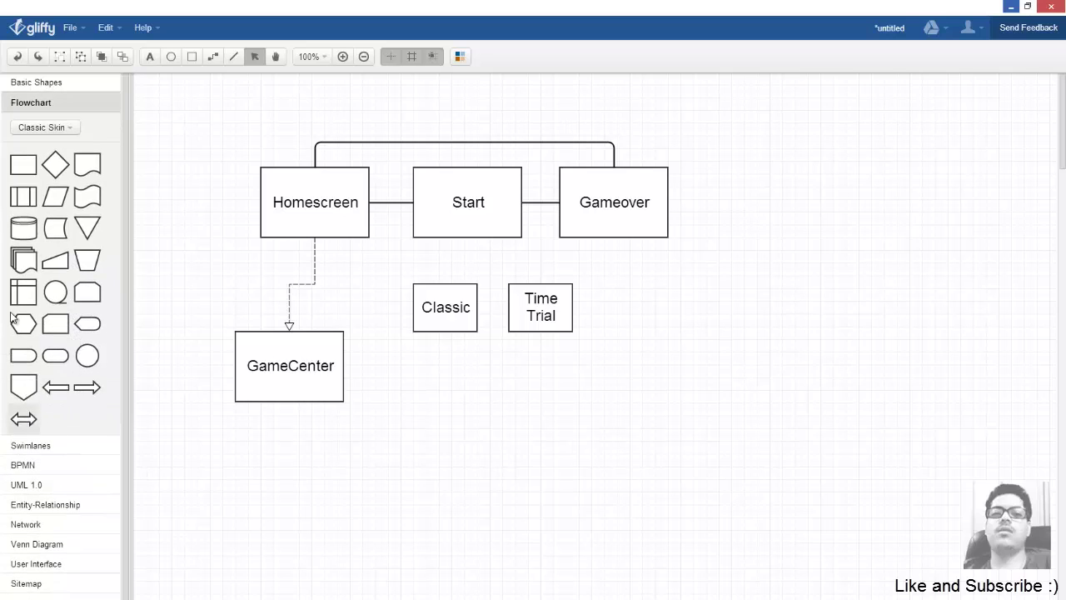
{"action": "mouse_move", "coordinate": [24, 260]}
{"action": "left_mouse_down"}
{"action": "mouse_move", "coordinate": [845, 321]}
{"action": "mouse_move", "coordinate": [758, 327]}
{"action": "left_mouse_up"}
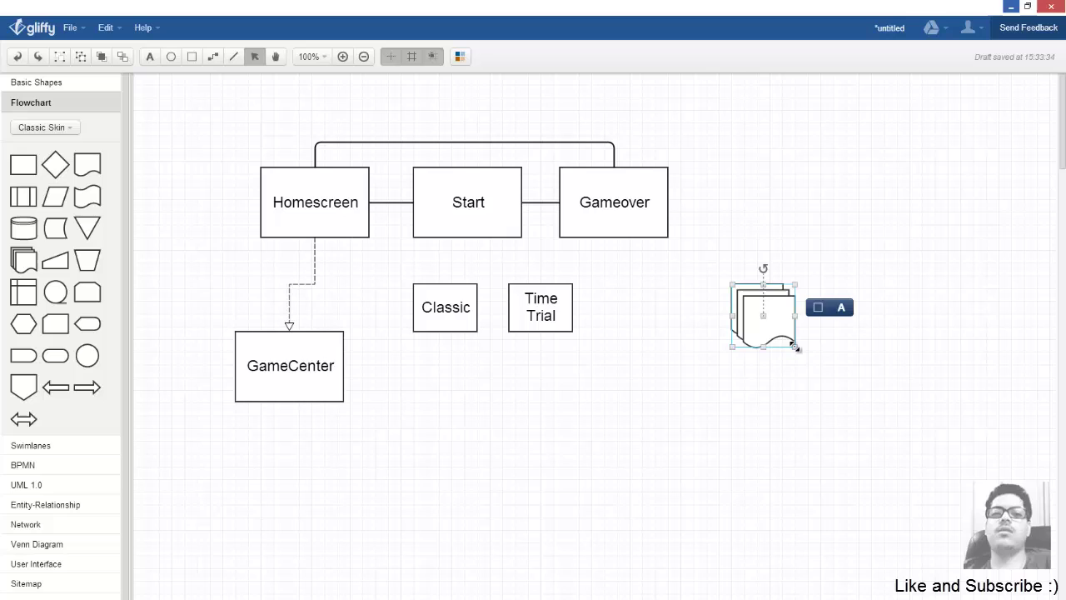
{"action": "mouse_move", "coordinate": [796, 347]}
{"action": "left_mouse_down"}
{"action": "mouse_move", "coordinate": [921, 454]}
{"action": "mouse_move", "coordinate": [981, 529]}
{"action": "left_mouse_up"}
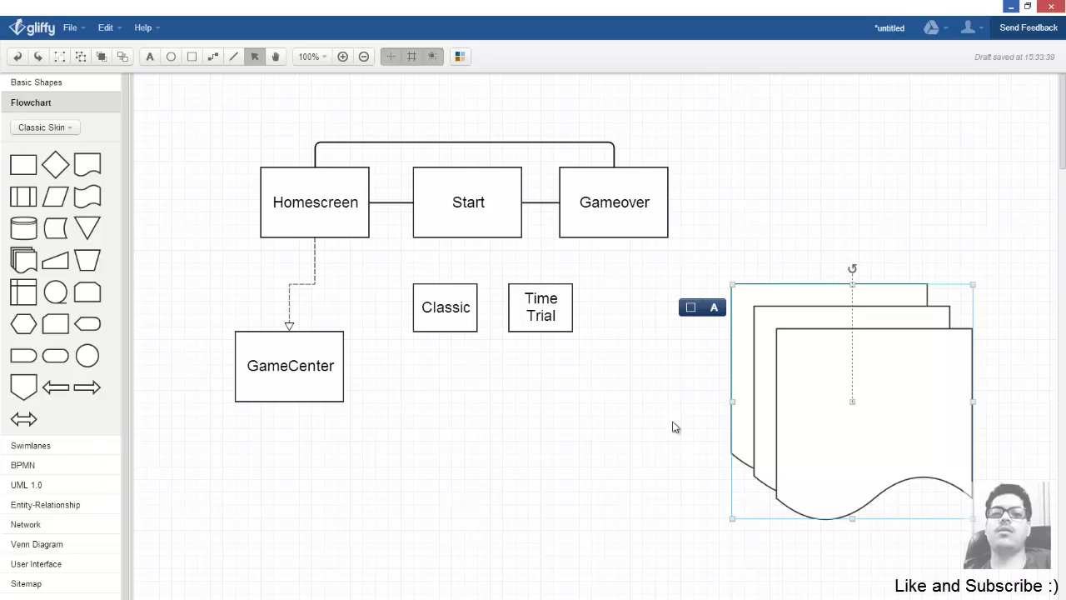
- Label the multi-document shape with placeholder text 'skfsdjf'
{"action": "double_click", "coordinate": [855, 429]}
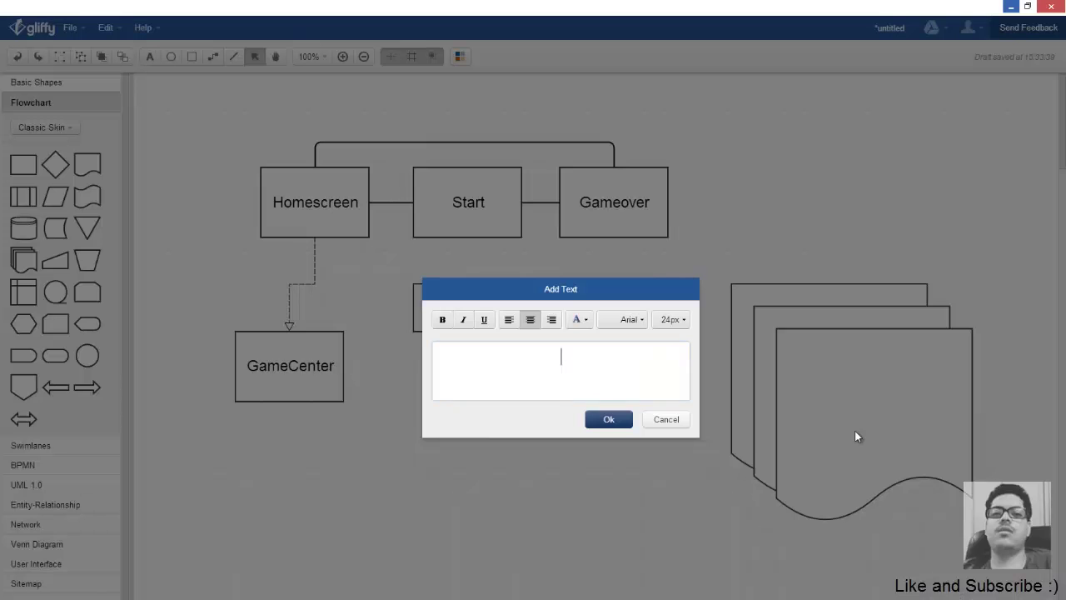
{"action": "type", "text": "skfsdjf"}
{"action": "left_click", "coordinate": [611, 419]}
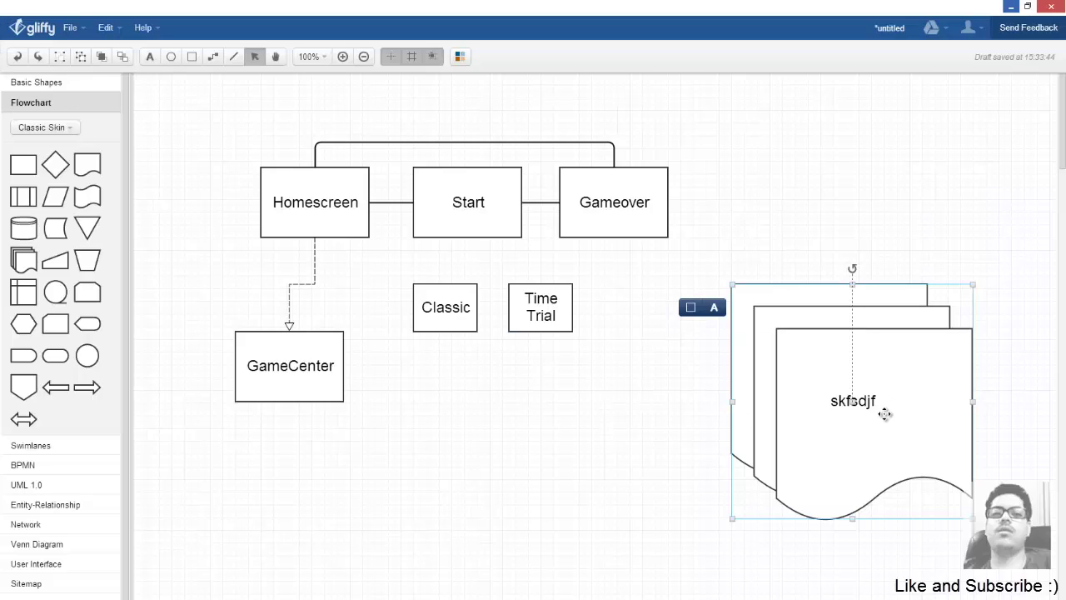
- Switch the shape library to Swimlanes and deselect the multi-document shape
{"action": "left_click", "coordinate": [65, 447]}
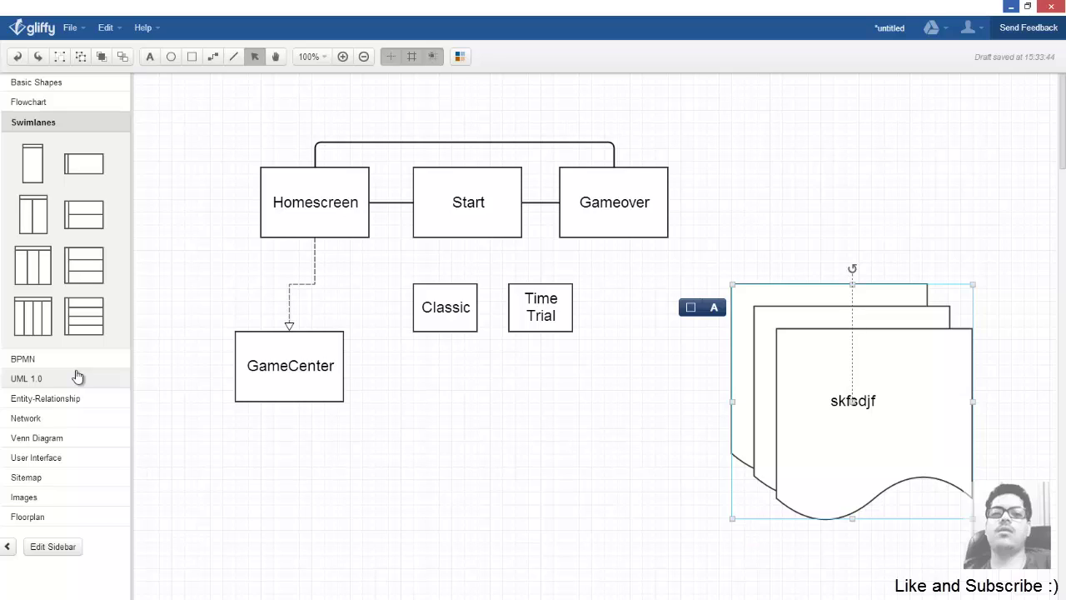
{"action": "left_click", "coordinate": [623, 506]}
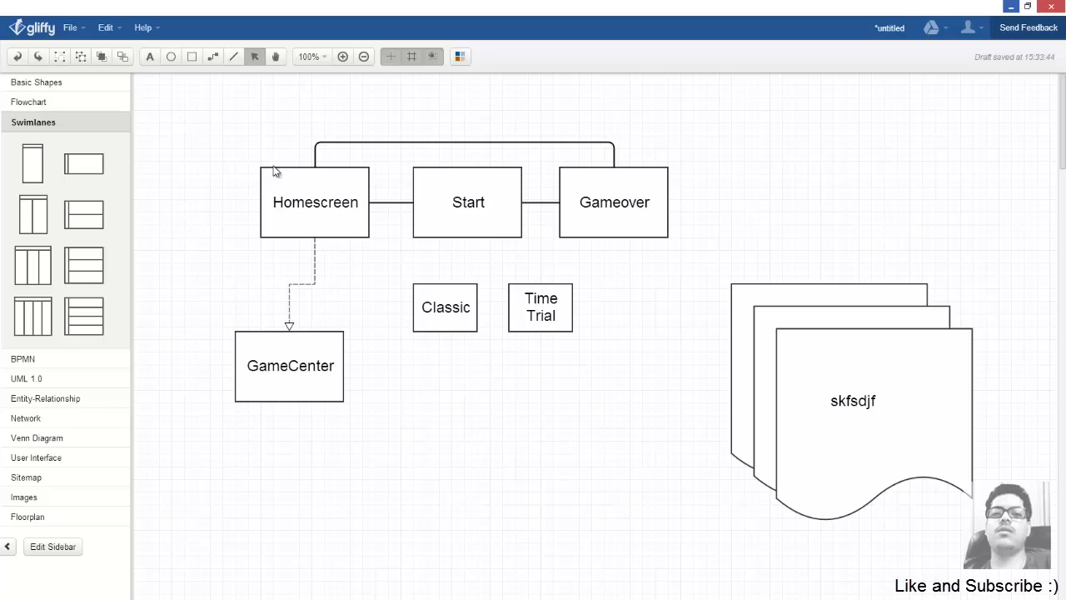
- Draw connectors from Start's bottom down to Classic and to Time Trial
{"action": "left_click", "coordinate": [214, 59]}
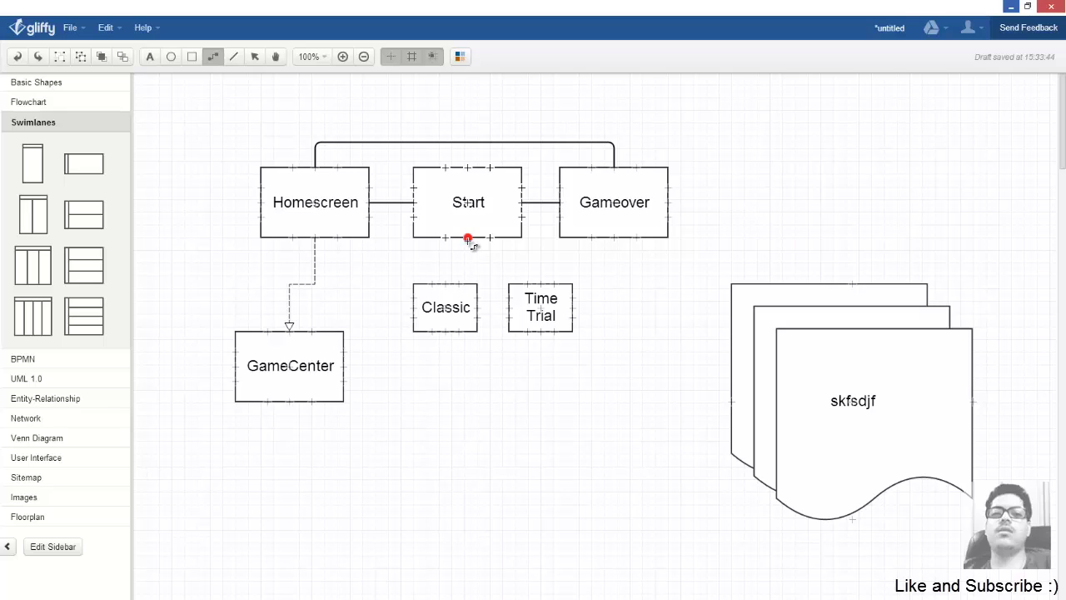
{"action": "left_click_drag", "start_coordinate": [469, 241], "coordinate": [446, 286]}
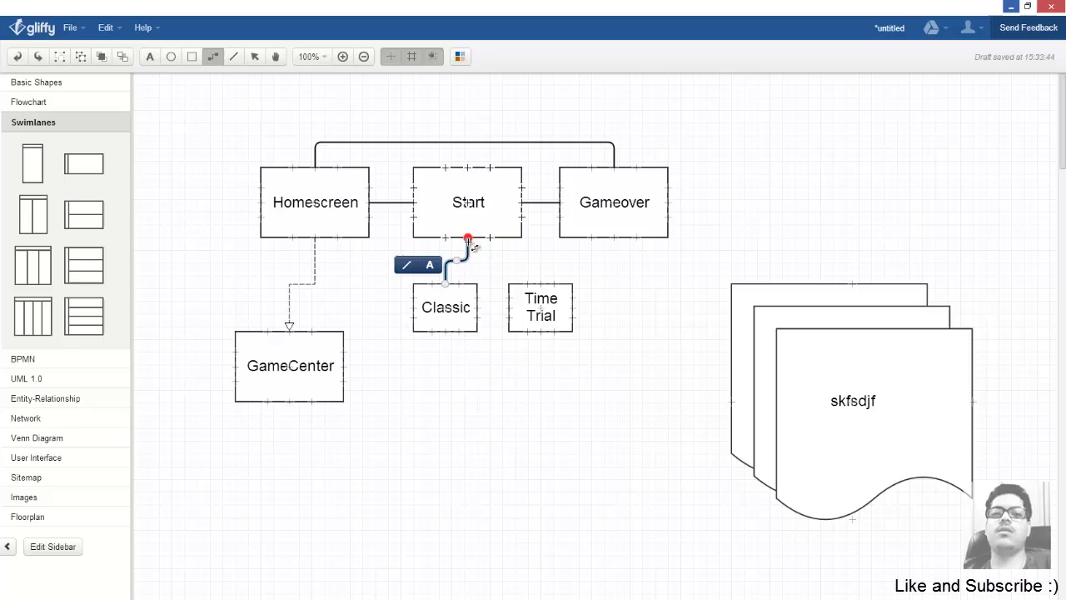
{"action": "left_click_drag", "start_coordinate": [491, 273], "coordinate": [542, 284]}
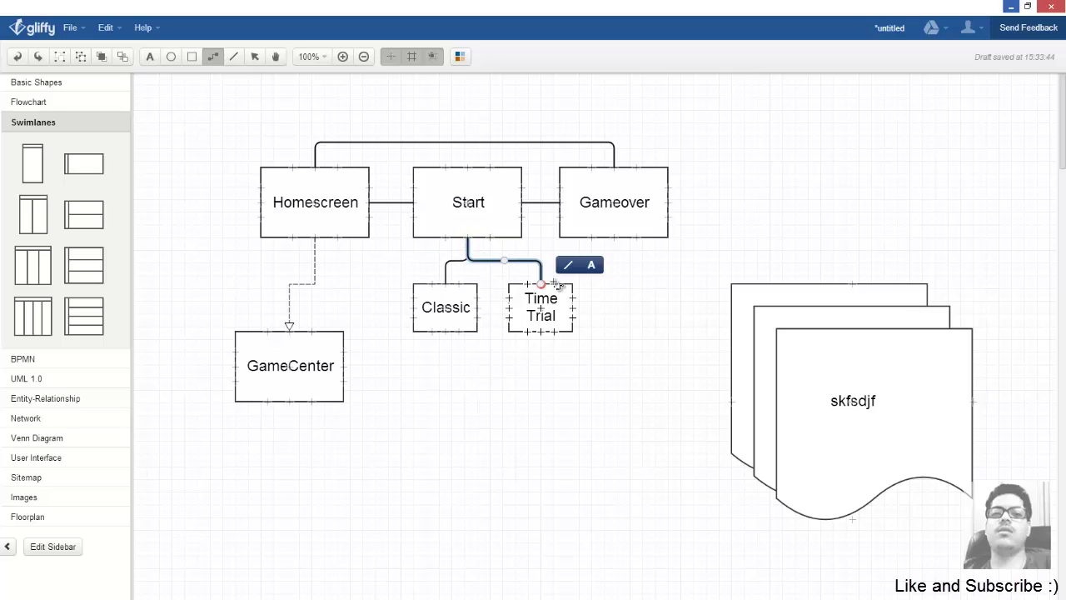
- Move Time Trial down-right and Classic down-left so they spread apart beneath Start
{"action": "left_click", "coordinate": [216, 63]}
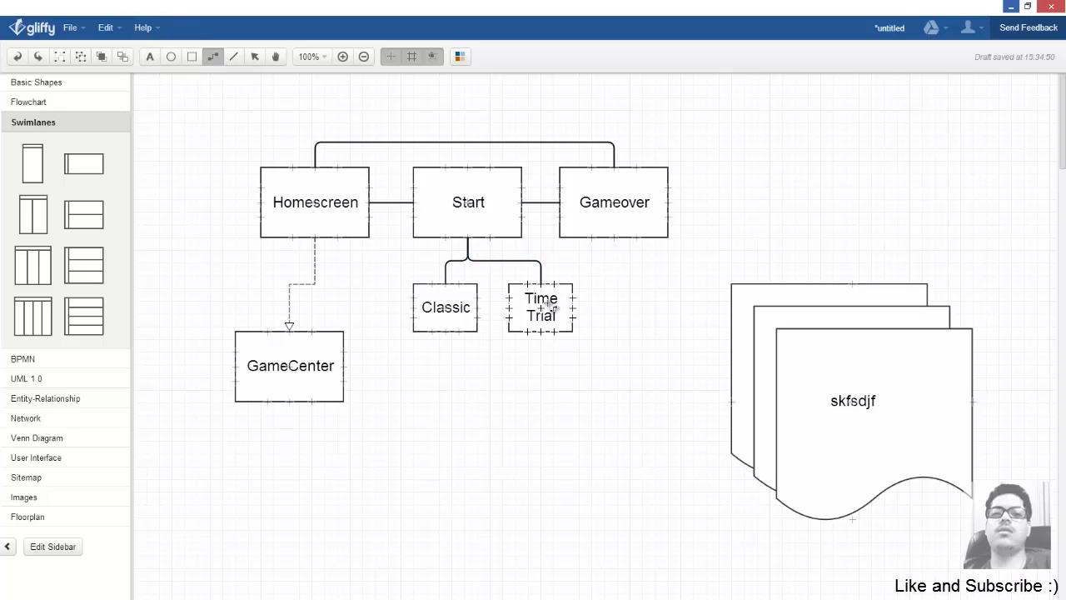
{"action": "right_click", "coordinate": [588, 327]}
{"action": "left_click", "coordinate": [574, 354]}
{"action": "left_click", "coordinate": [256, 58]}
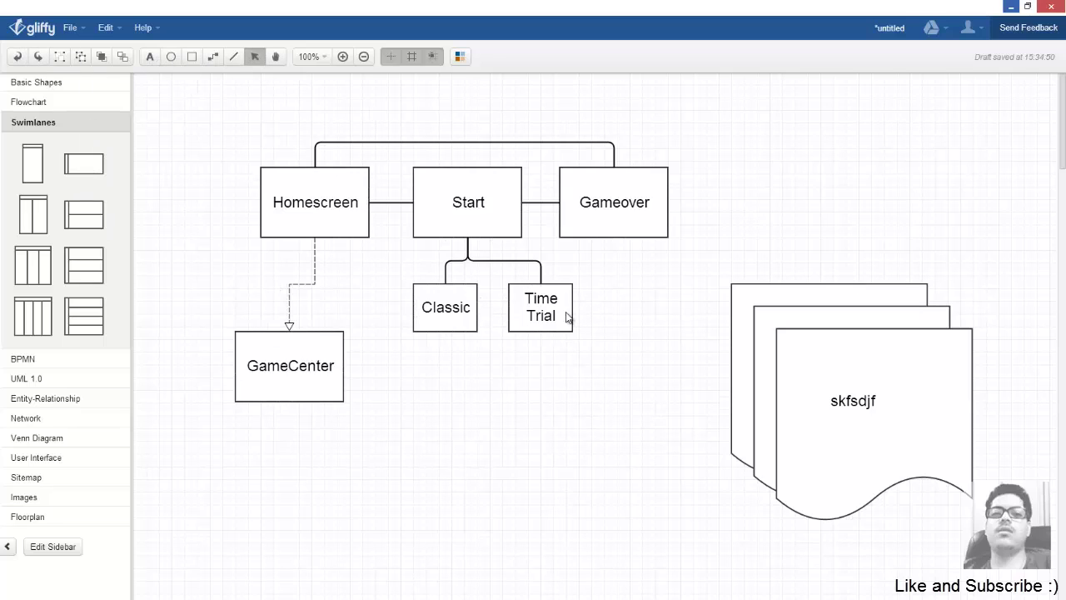
{"action": "left_click_drag", "start_coordinate": [570, 316], "coordinate": [614, 350]}
{"action": "mouse_move", "coordinate": [454, 314]}
{"action": "left_mouse_down"}
{"action": "mouse_move", "coordinate": [421, 375]}
{"action": "mouse_move", "coordinate": [420, 353]}
{"action": "left_mouse_up"}
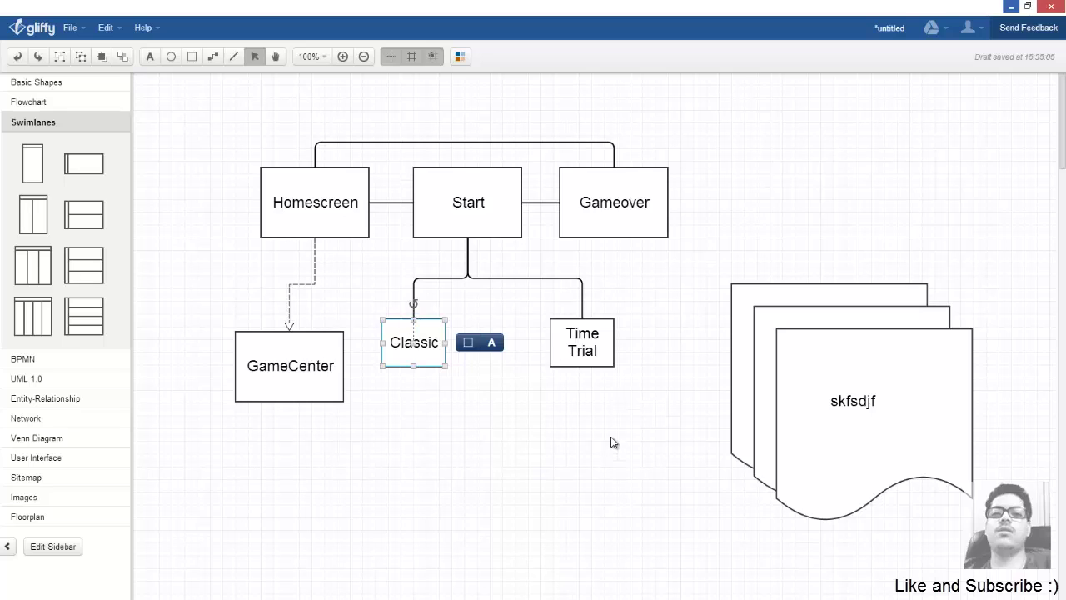
- Deselect Classic and bring up the File save and export options
{"action": "left_click", "coordinate": [618, 417]}
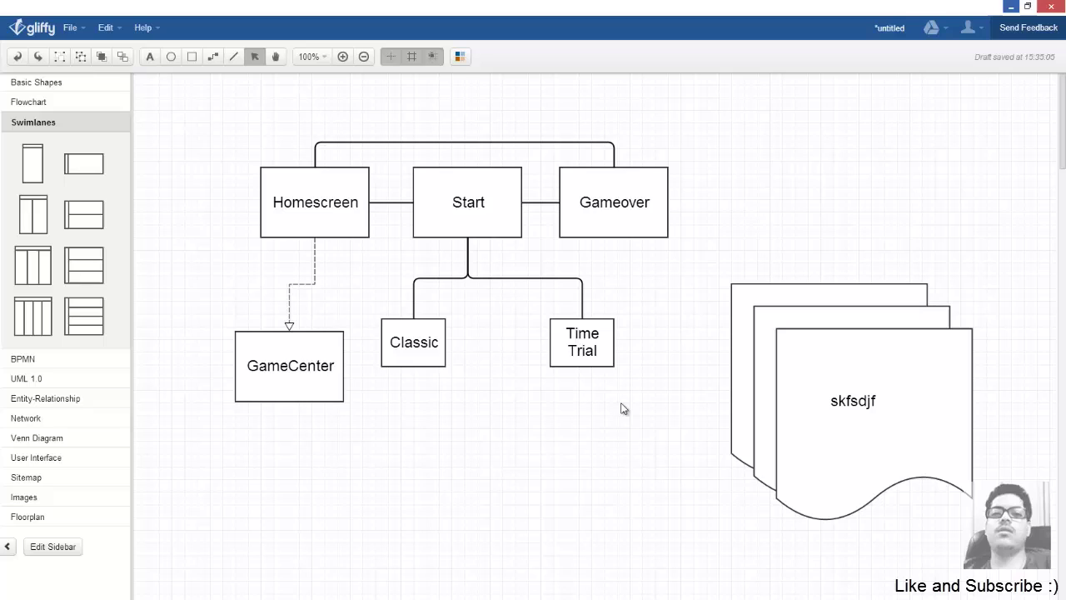
{"action": "left_click", "coordinate": [72, 29]}
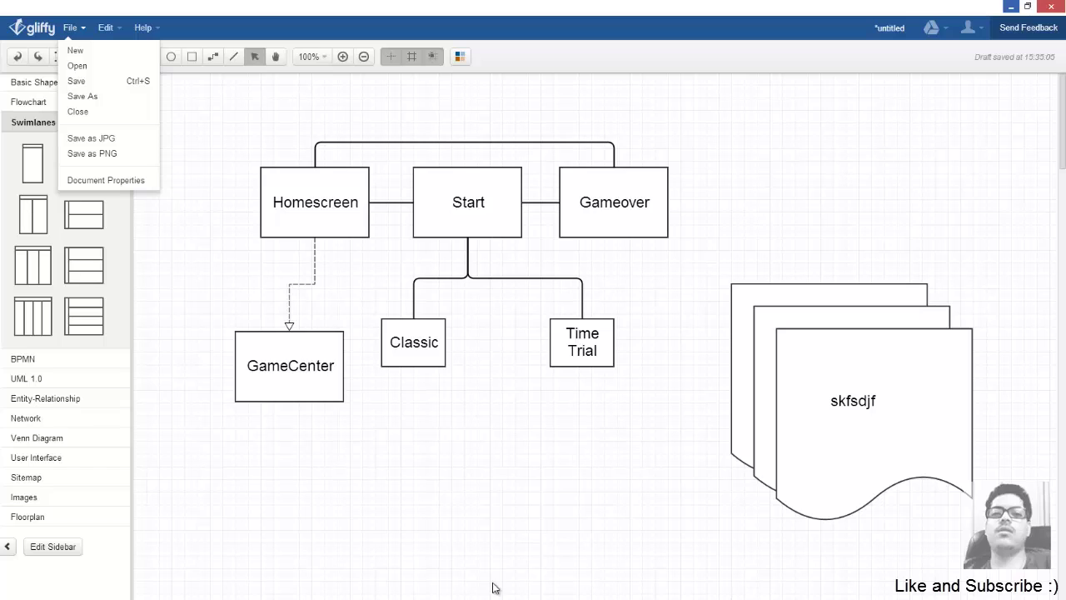
{"action": "left_click", "coordinate": [938, 32]}
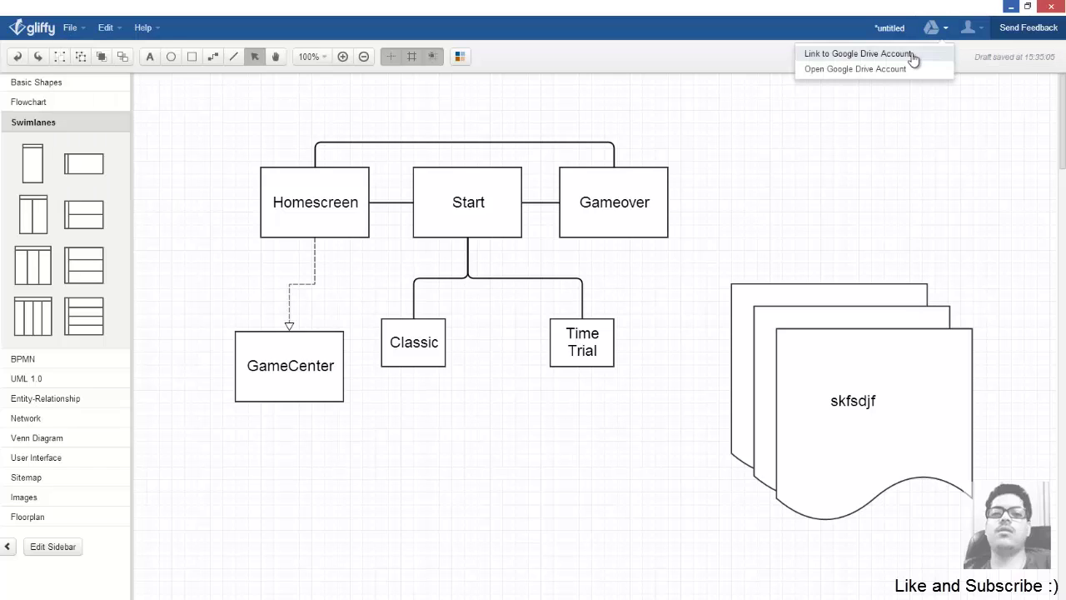